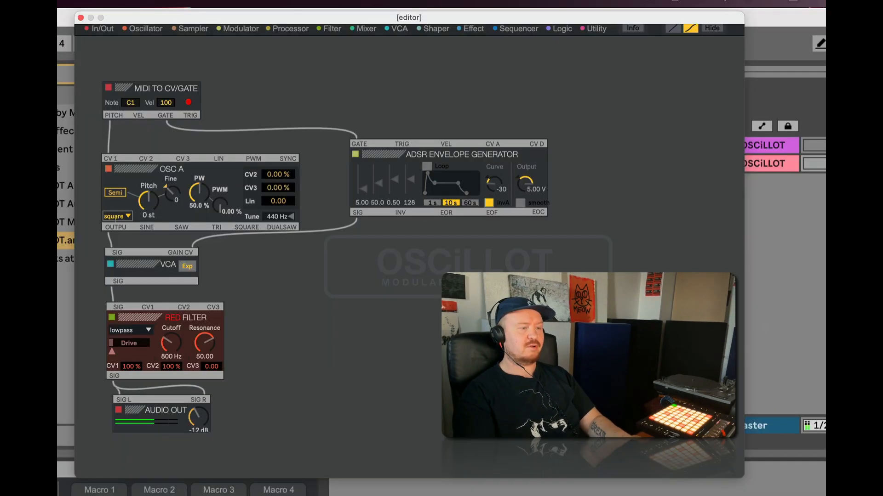
pyautogui.moveTo(171, 343); pyautogui.dragTo(171, 348)
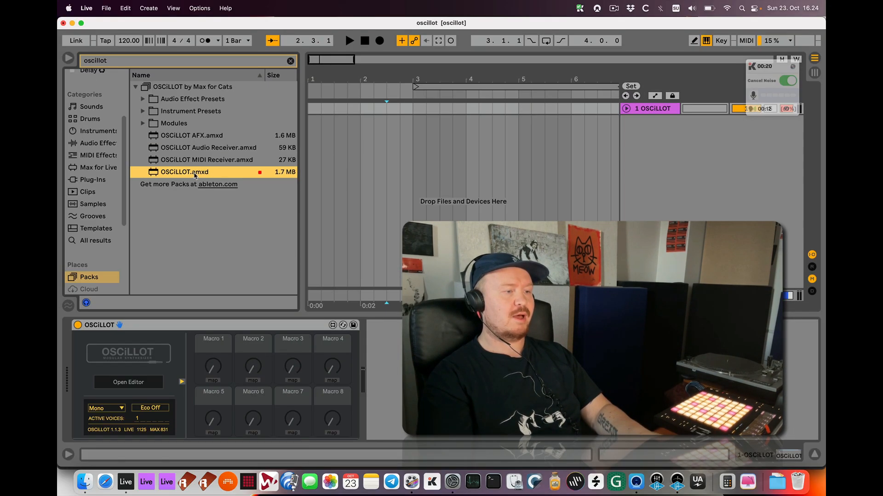
# Load OSCiLLOT.amxd onto a new second track and open its modular editor
pyautogui.moveTo(195, 175); pyautogui.dragTo(312, 123)
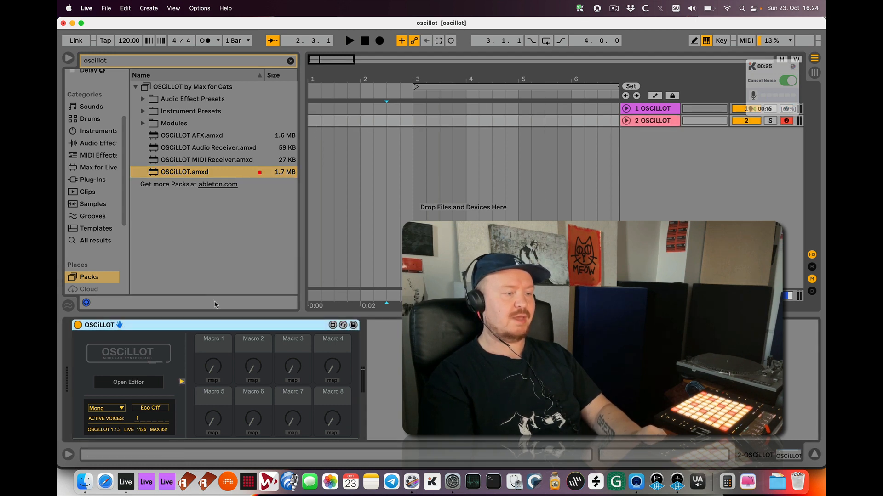
pyautogui.click(142, 382)
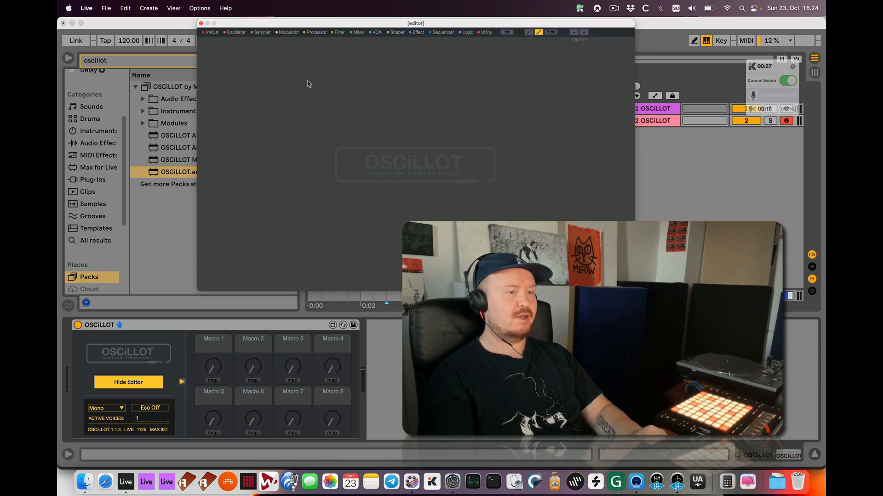
pyautogui.click(584, 32)
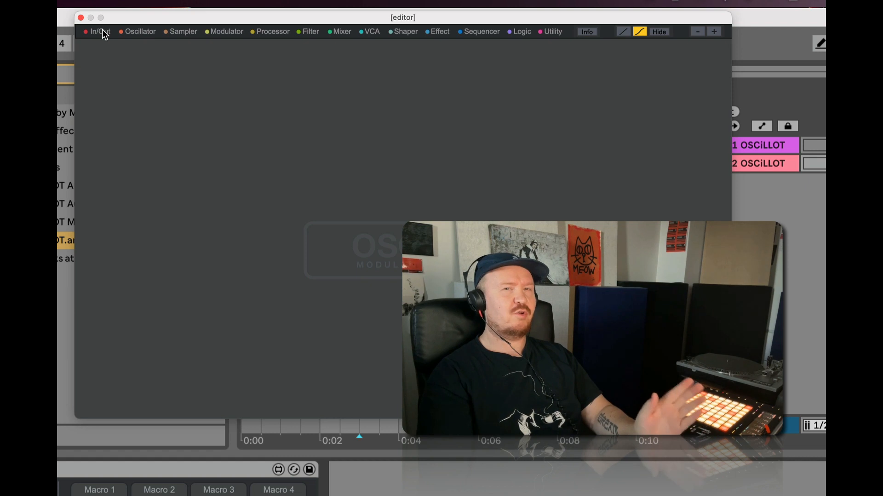
# Add an Audio Out module low in the patch and a MIDI to CV Gate module well above it
pyautogui.click(103, 30)
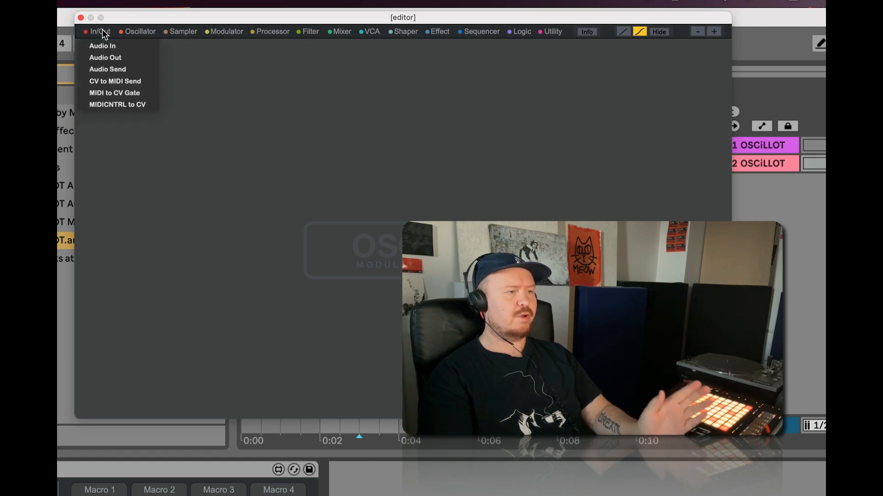
pyautogui.click(119, 59)
pyautogui.moveTo(160, 74); pyautogui.dragTo(151, 341)
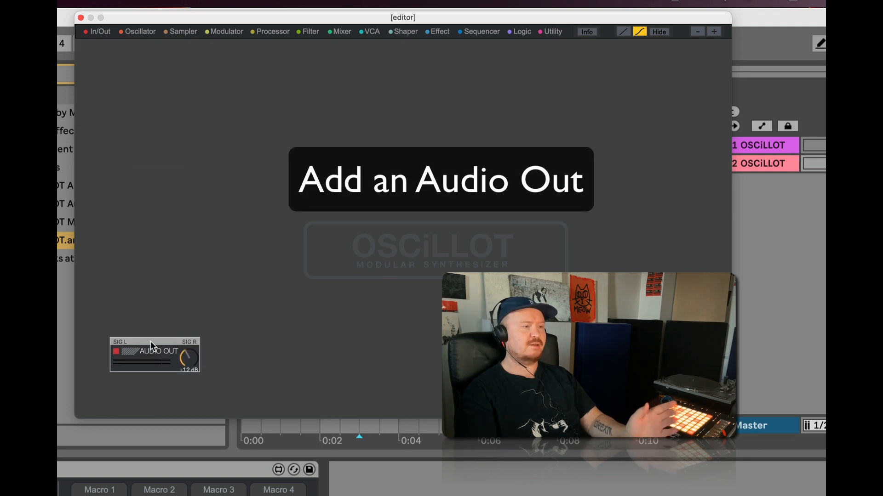
pyautogui.click(101, 32)
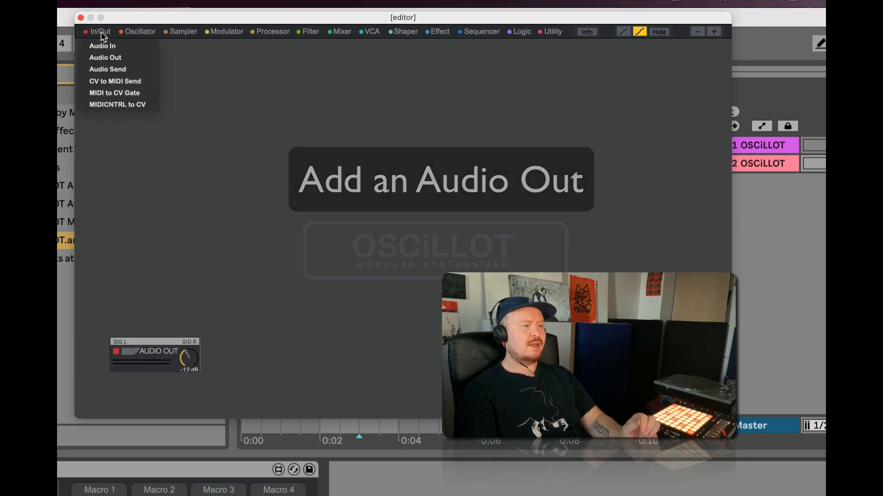
pyautogui.click(128, 90)
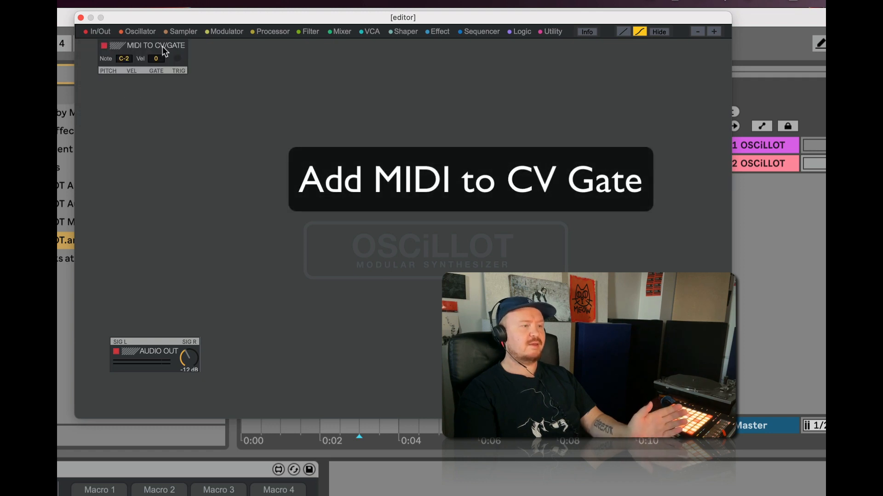
pyautogui.moveTo(148, 44); pyautogui.dragTo(151, 87)
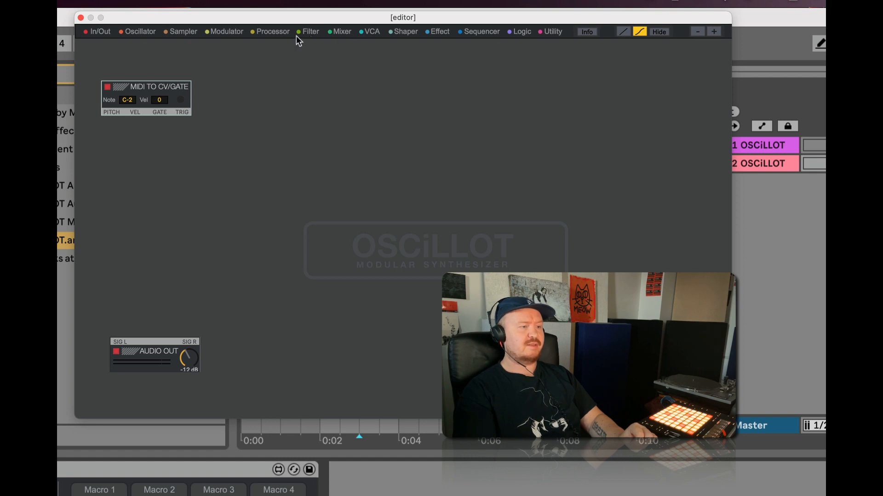
# Add an Osc A oscillator below the MIDI to CV Gate module and place an ADSR envelope beside them
pyautogui.click(140, 32)
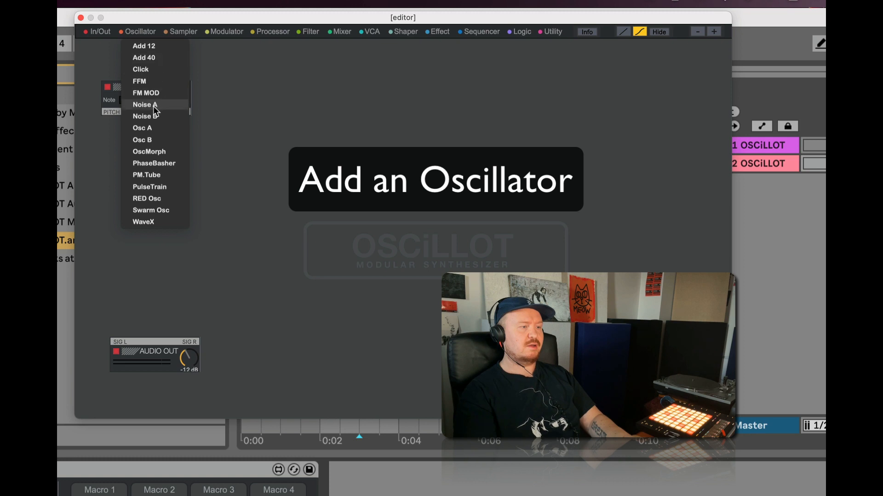
pyautogui.click(141, 129)
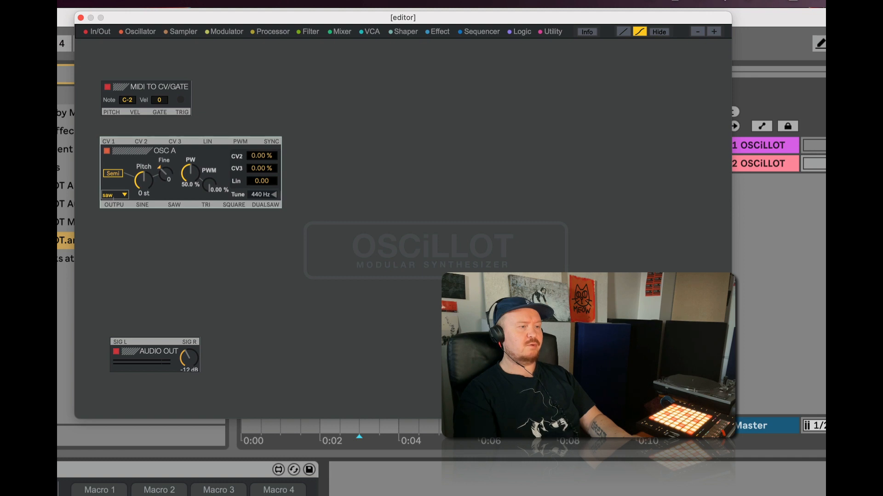
pyautogui.click(231, 32)
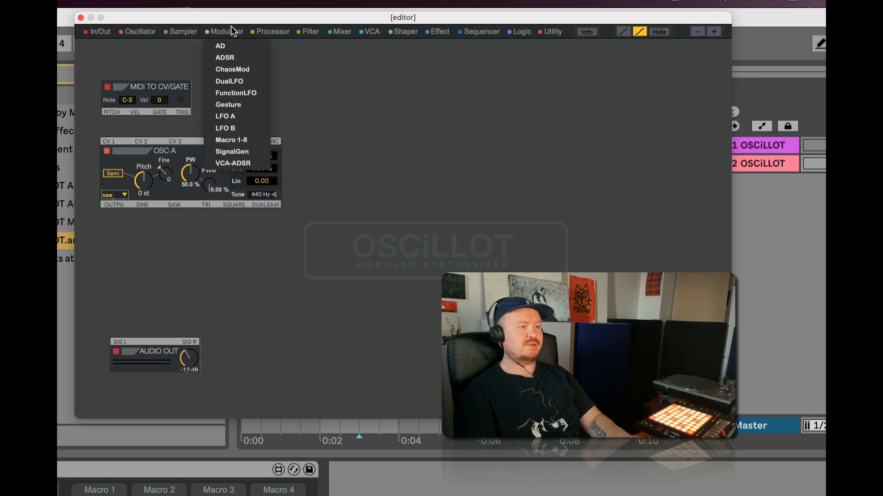
pyautogui.click(236, 58)
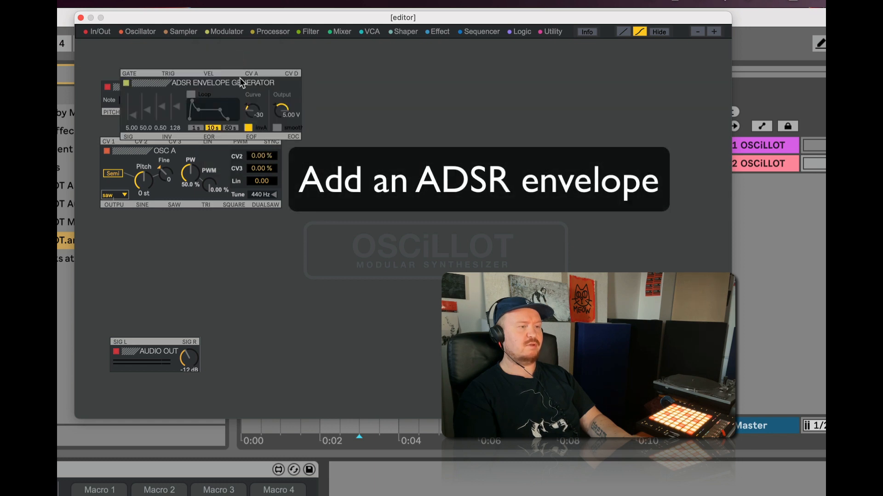
pyautogui.moveTo(225, 70); pyautogui.dragTo(436, 85)
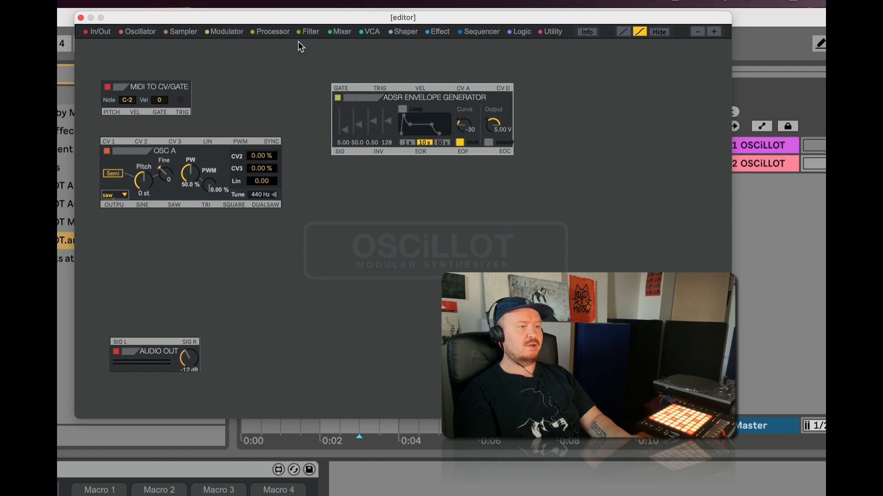
# Add a single VCA module and place it just above Audio Out
pyautogui.click(363, 37)
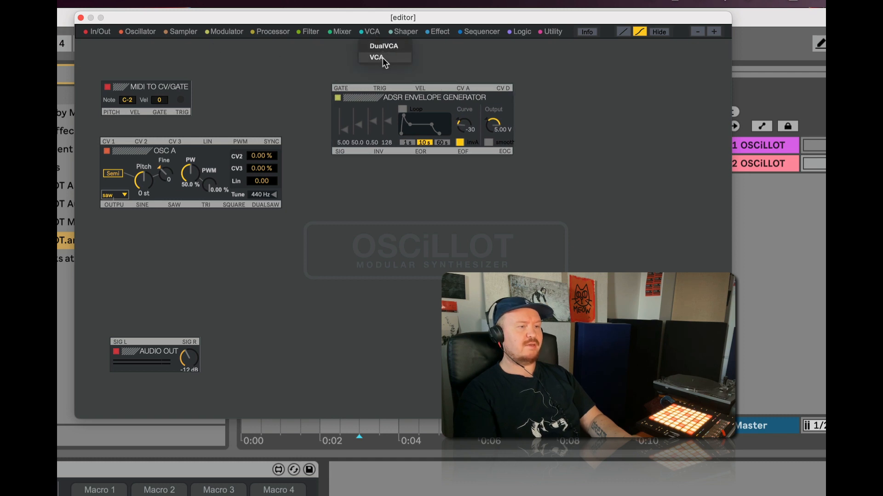
pyautogui.click(382, 57)
pyautogui.moveTo(174, 84); pyautogui.dragTo(166, 290)
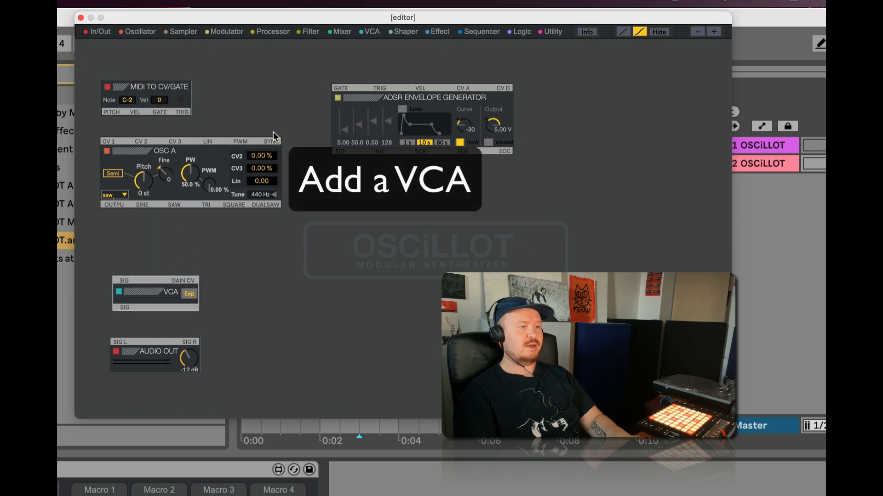
# Add a RED Filter between the VCA and Audio Out, spacing the oscillator, VCA, filter and output modules in one column
pyautogui.click(314, 32)
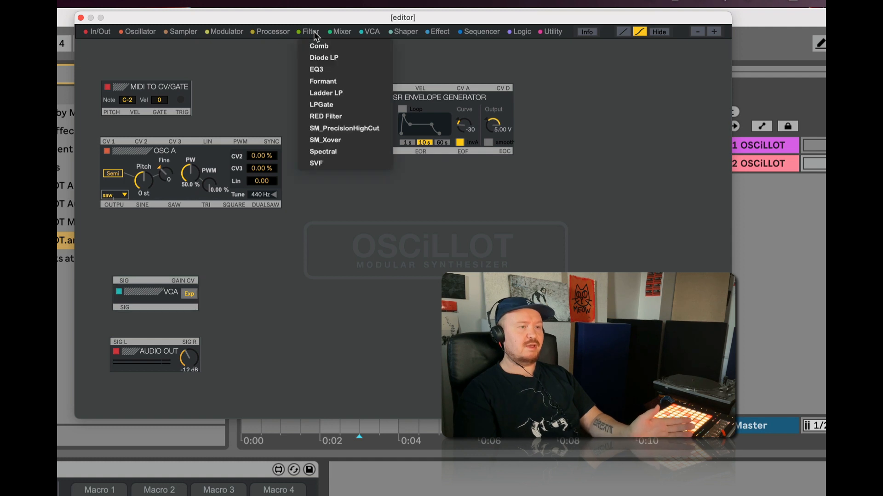
pyautogui.click(342, 115)
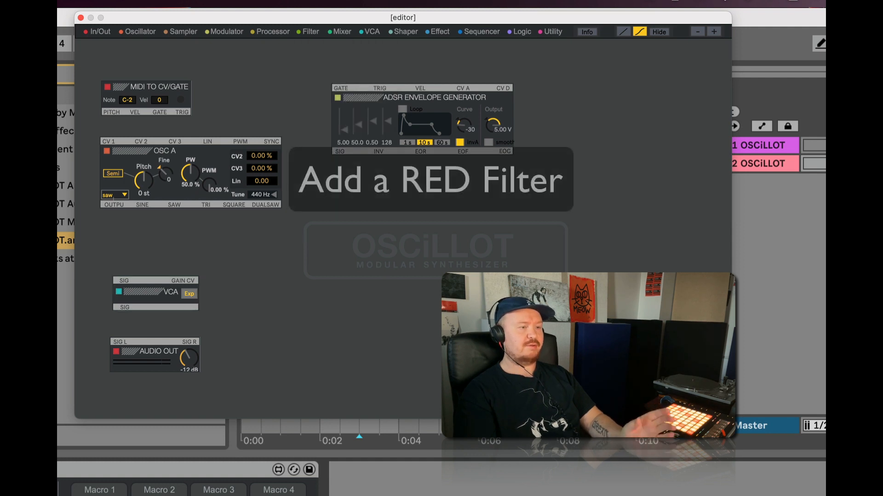
pyautogui.moveTo(153, 279); pyautogui.dragTo(150, 242)
pyautogui.moveTo(150, 66); pyautogui.dragTo(186, 289)
pyautogui.moveTo(164, 369); pyautogui.dragTo(164, 400)
pyautogui.moveTo(156, 292); pyautogui.dragTo(143, 298)
pyautogui.moveTo(158, 243); pyautogui.dragTo(159, 236)
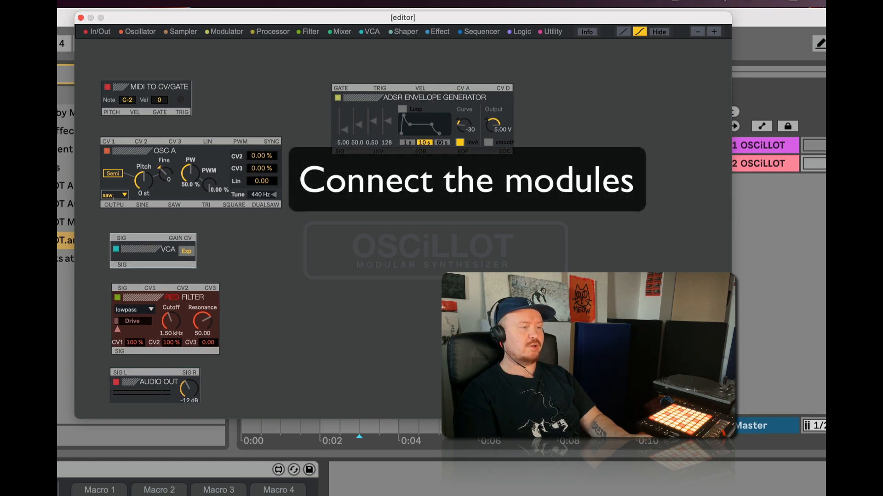
pyautogui.moveTo(222, 145); pyautogui.dragTo(222, 155)
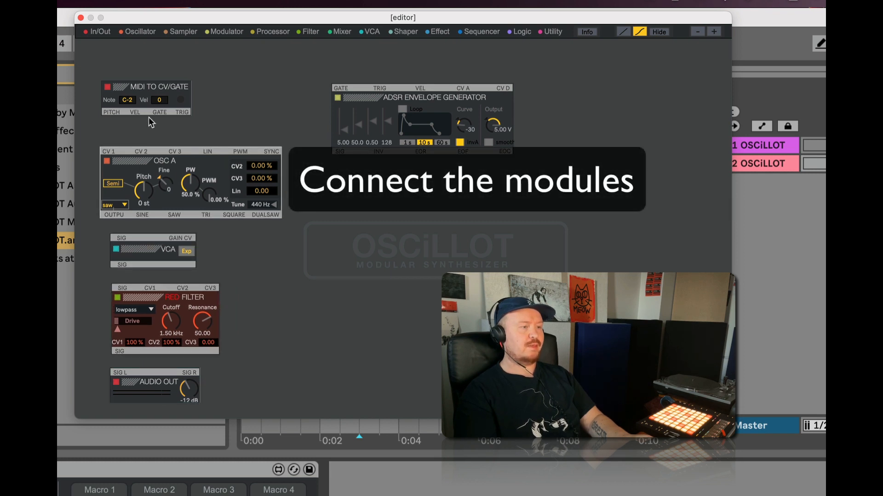
# Patch the MIDI module's Pitch output to Osc A's CV 1 and its Gate output to the ADSR's Gate input
pyautogui.moveTo(114, 111); pyautogui.dragTo(107, 151)
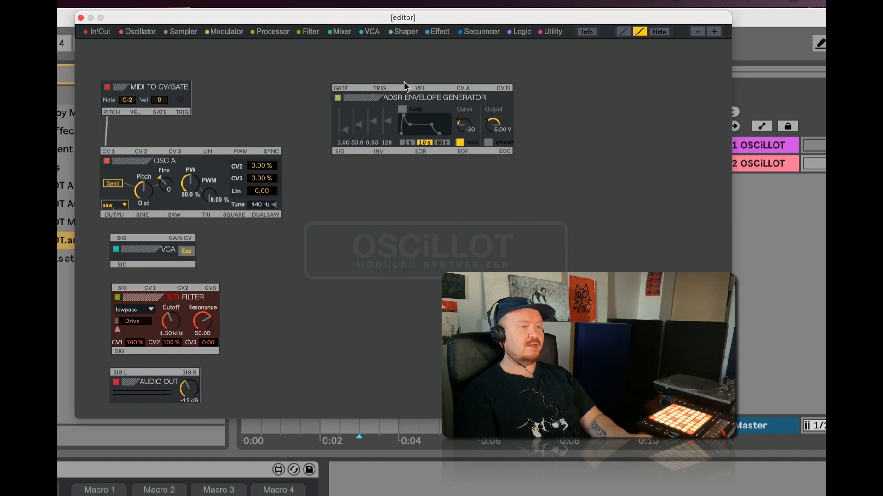
pyautogui.moveTo(399, 89); pyautogui.dragTo(394, 140)
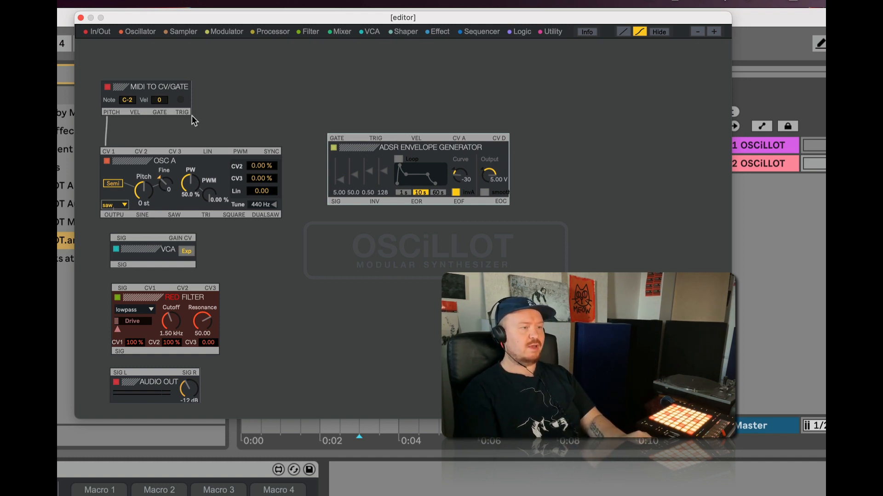
pyautogui.moveTo(183, 111); pyautogui.dragTo(338, 142)
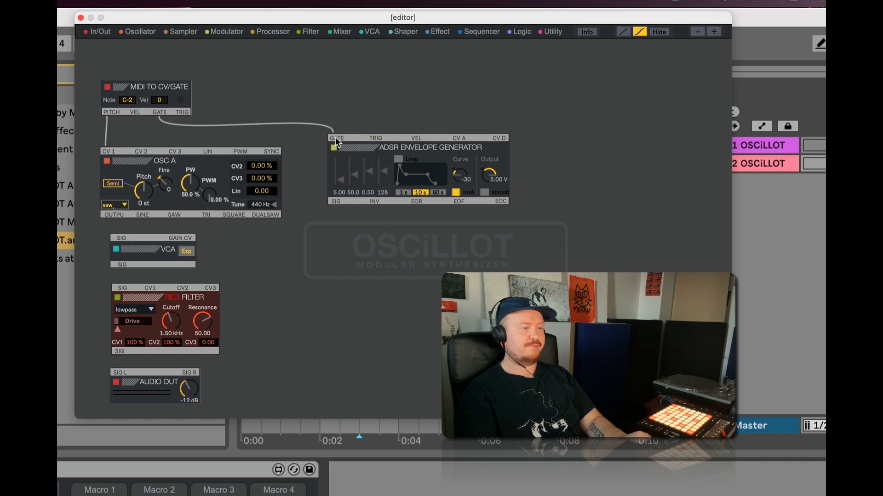
# Patch Osc A through the VCA and RED Filter to both Audio Out inputs, with the ADSR signal feeding the VCA's Gain CV
pyautogui.moveTo(139, 237); pyautogui.dragTo(114, 241)
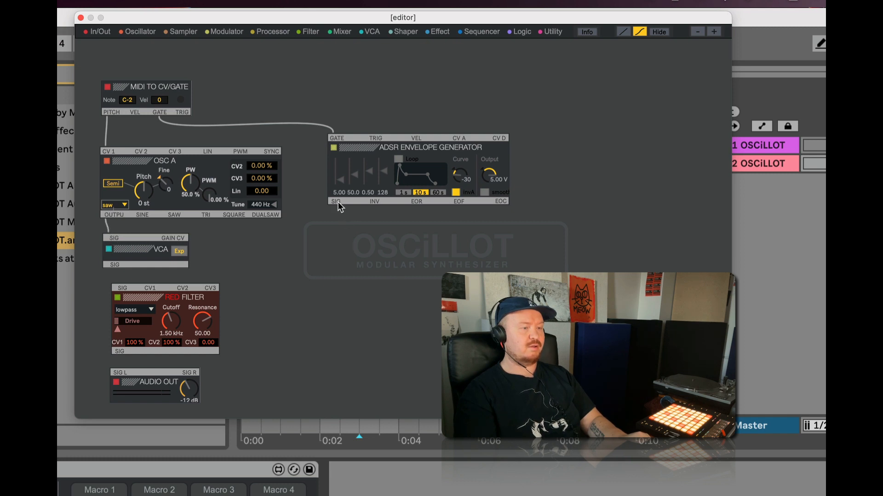
pyautogui.moveTo(337, 202); pyautogui.dragTo(180, 245)
pyautogui.moveTo(165, 288); pyautogui.dragTo(159, 288)
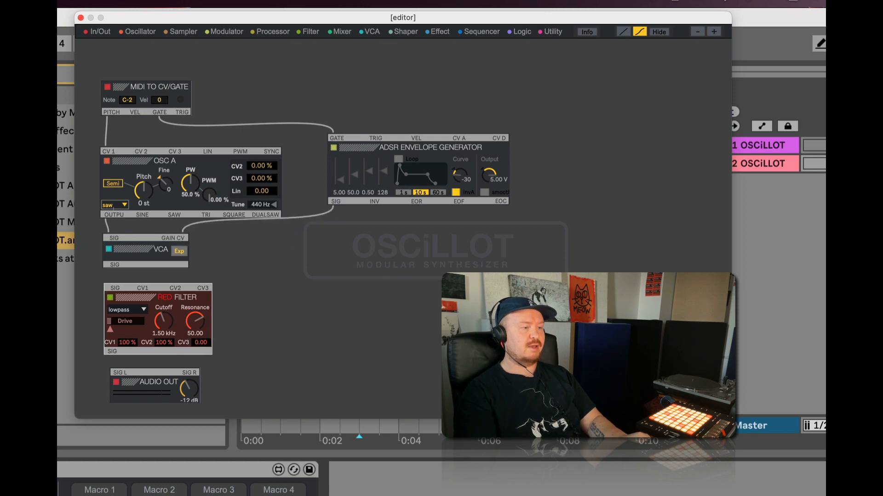
pyautogui.moveTo(116, 269); pyautogui.dragTo(115, 288)
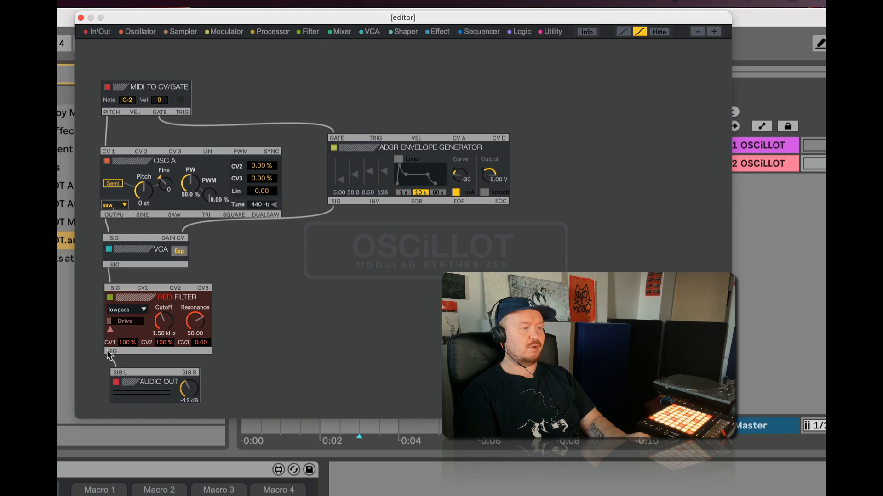
pyautogui.moveTo(143, 356); pyautogui.dragTo(189, 372)
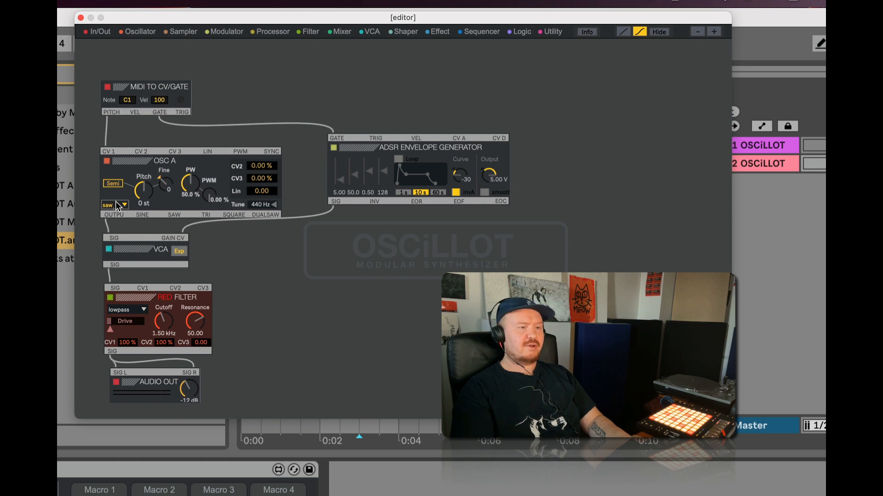
# Change Osc A's output waveform to square
pyautogui.click(712, 32)
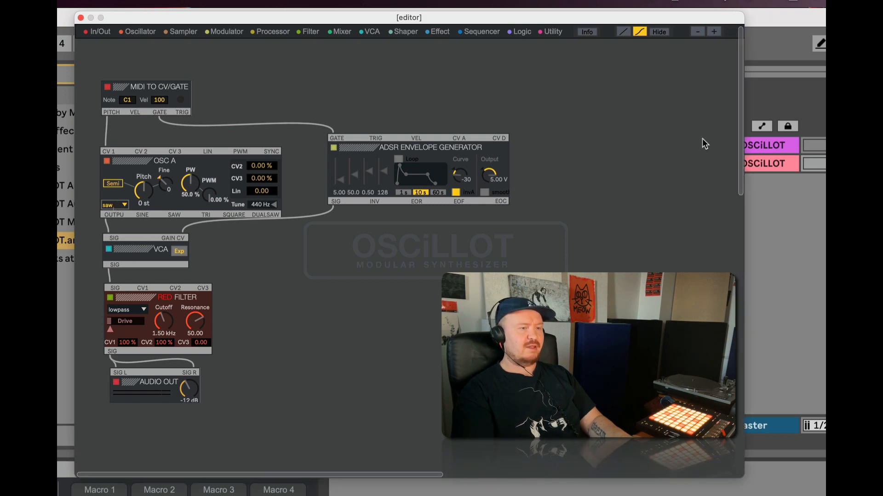
pyautogui.click(714, 31)
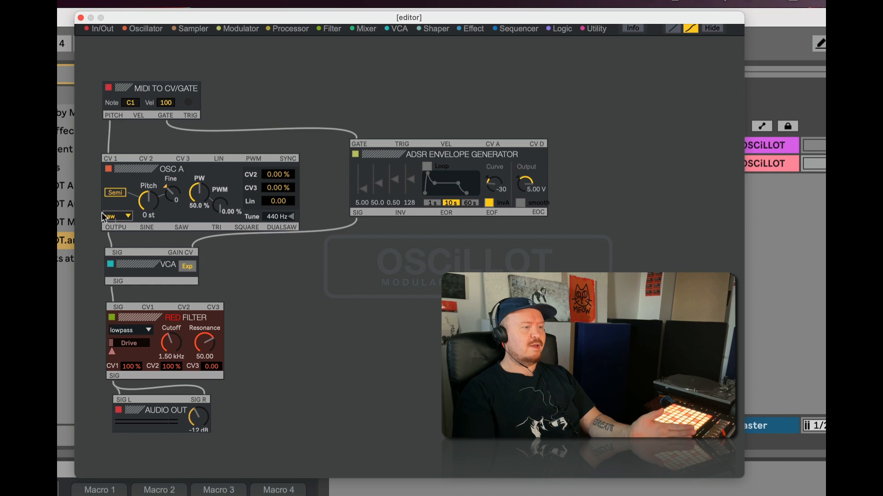
pyautogui.click(114, 216)
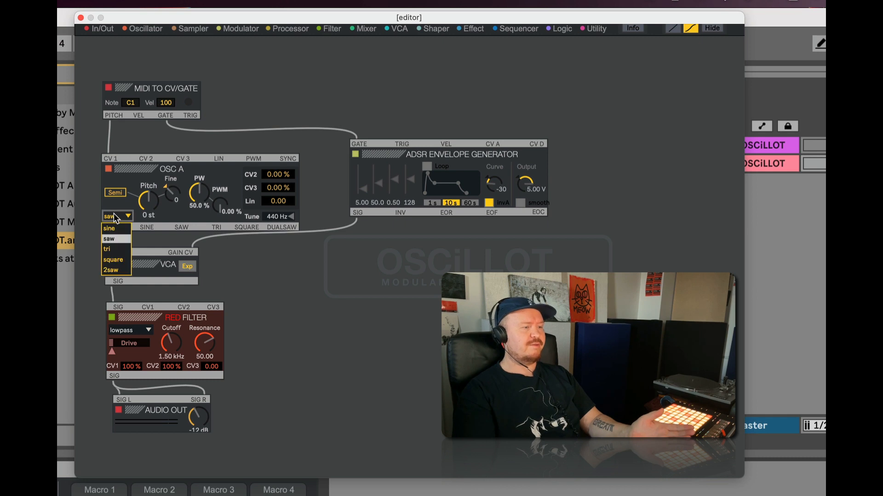
pyautogui.click(119, 261)
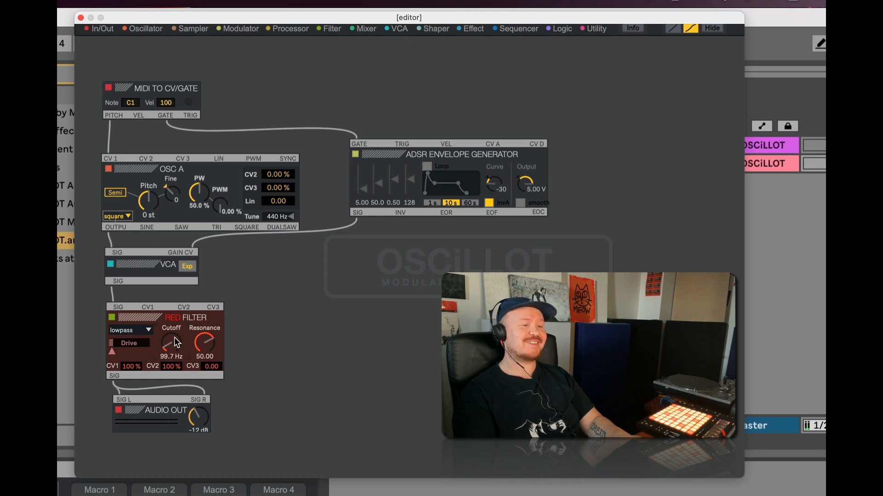
# Move the ADSR envelope module slightly and shorten its release to 68.8
pyautogui.moveTo(464, 148); pyautogui.dragTo(457, 156)
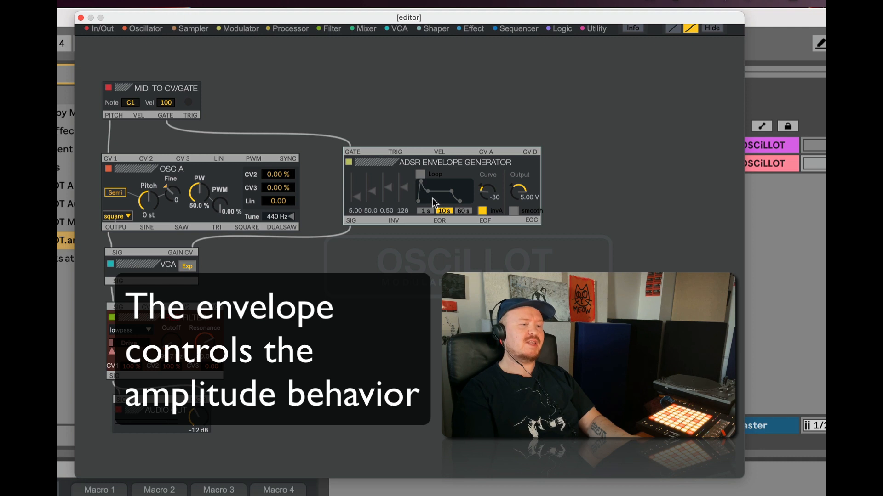
pyautogui.moveTo(403, 187); pyautogui.dragTo(403, 191)
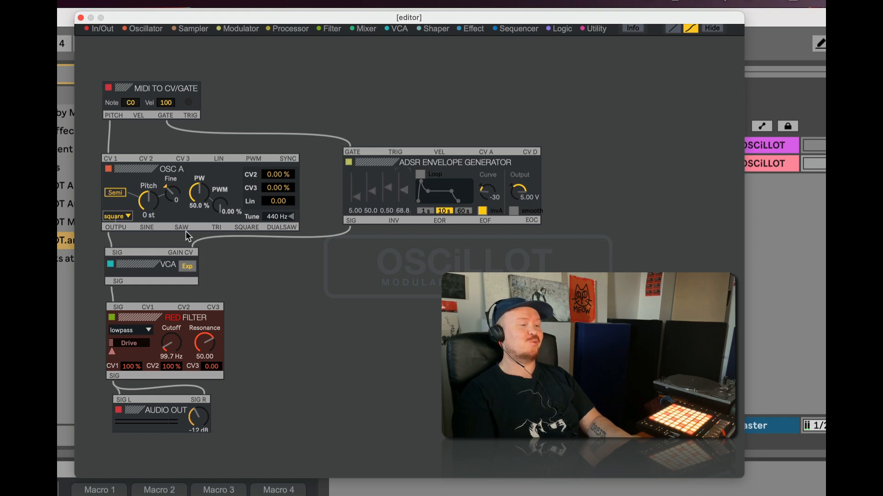
# Align Audio Out beneath the RED Filter and lower the filter's cutoff to 37.8 Hz
pyautogui.moveTo(154, 397); pyautogui.dragTo(146, 400)
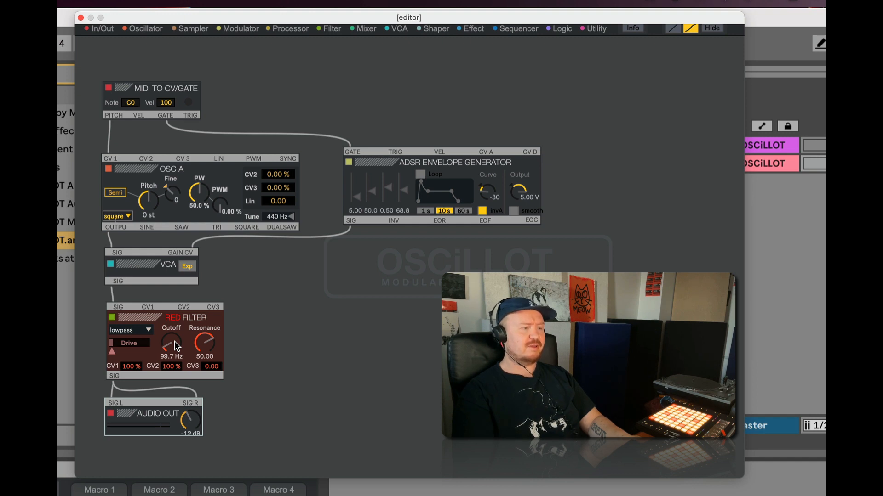
pyautogui.moveTo(178, 350); pyautogui.dragTo(178, 344)
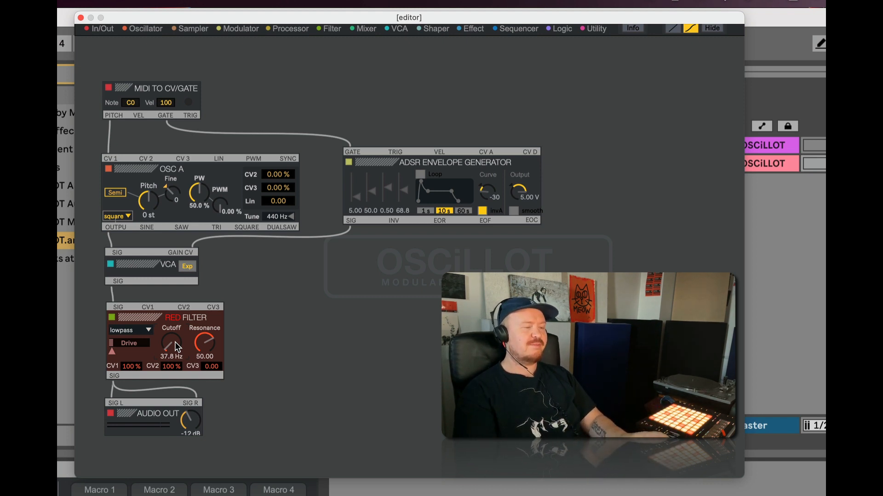
# Try cutoff settings of 32.4 Hz, 69.5 Hz and higher on the RED Filter, and lower its resonance to 2.19
pyautogui.moveTo(178, 348); pyautogui.dragTo(178, 377)
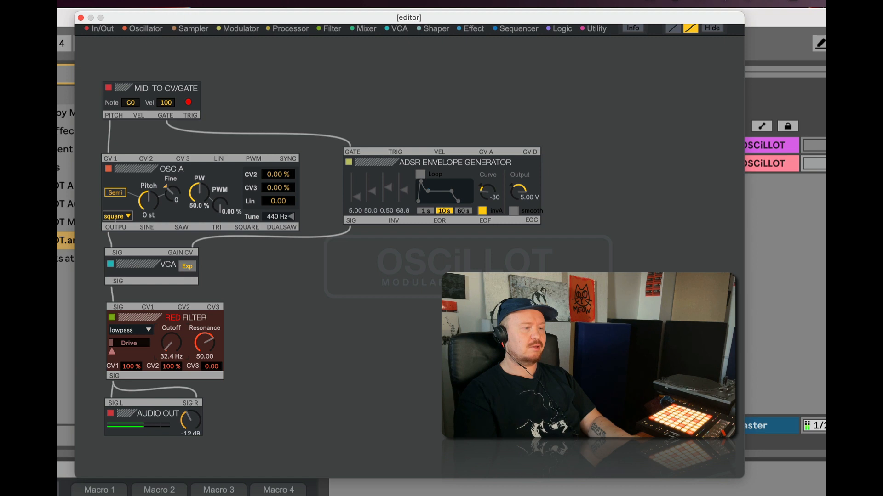
pyautogui.moveTo(178, 350)
pyautogui.mouseDown()
pyautogui.moveTo(177, 339)
pyautogui.moveTo(178, 348)
pyautogui.mouseUp()
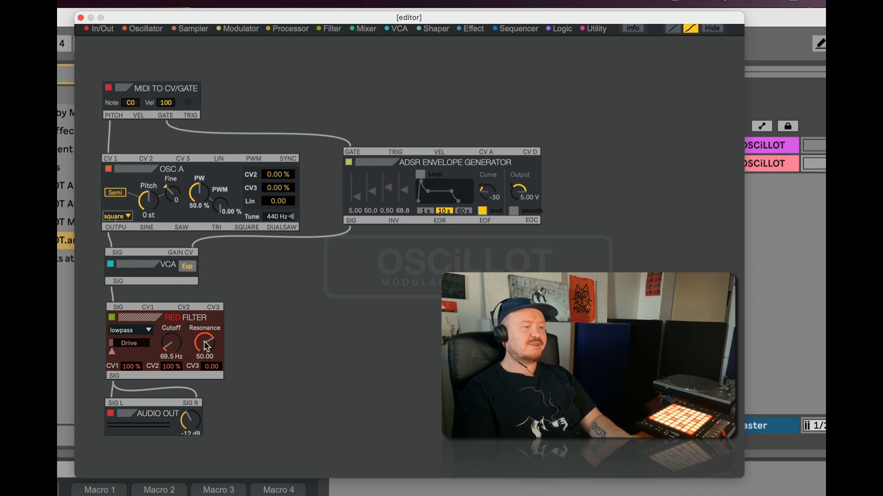
pyautogui.moveTo(205, 345); pyautogui.dragTo(205, 369)
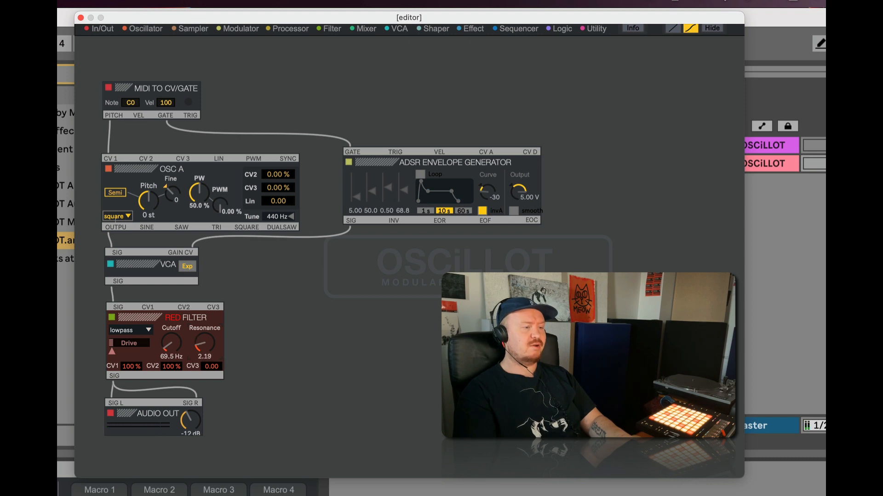
pyautogui.moveTo(172, 342); pyautogui.dragTo(172, 361)
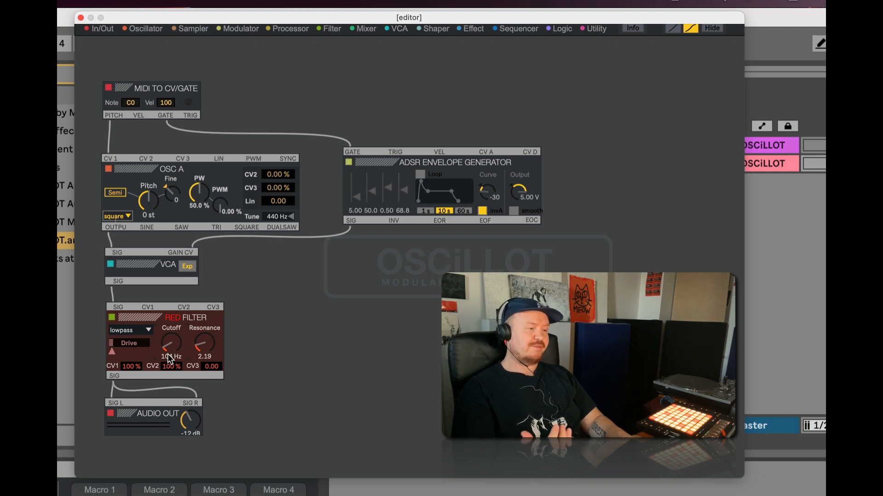
# Set the RED Filter's resonance to 29.35 and cutoff to 20.0 Hz, and raise its drive slightly
pyautogui.moveTo(205, 350); pyautogui.dragTo(172, 350)
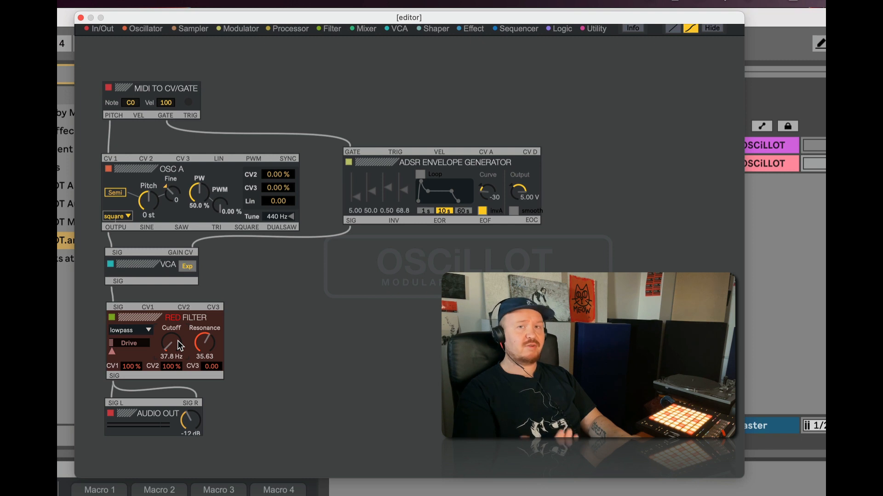
pyautogui.moveTo(177, 341); pyautogui.dragTo(180, 347)
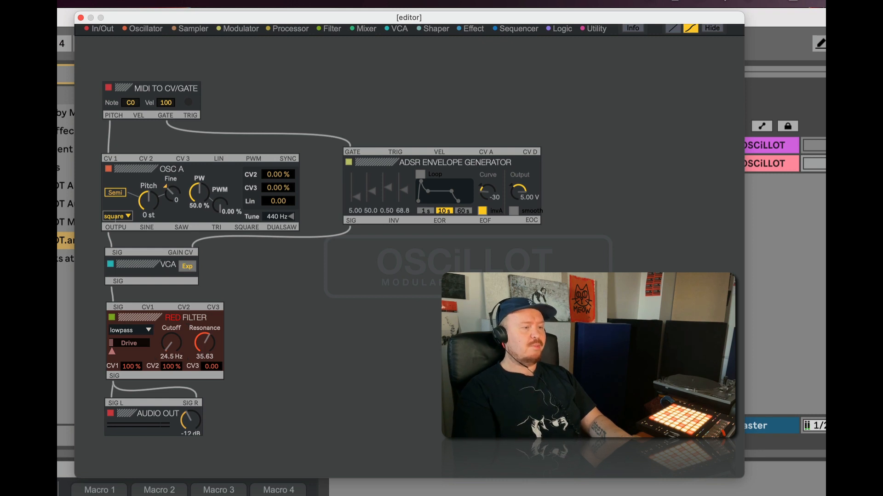
pyautogui.moveTo(112, 352)
pyautogui.mouseDown()
pyautogui.moveTo(170, 342)
pyautogui.moveTo(166, 350)
pyautogui.moveTo(167, 335)
pyautogui.moveTo(168, 356)
pyautogui.moveTo(151, 355)
pyautogui.mouseUp()
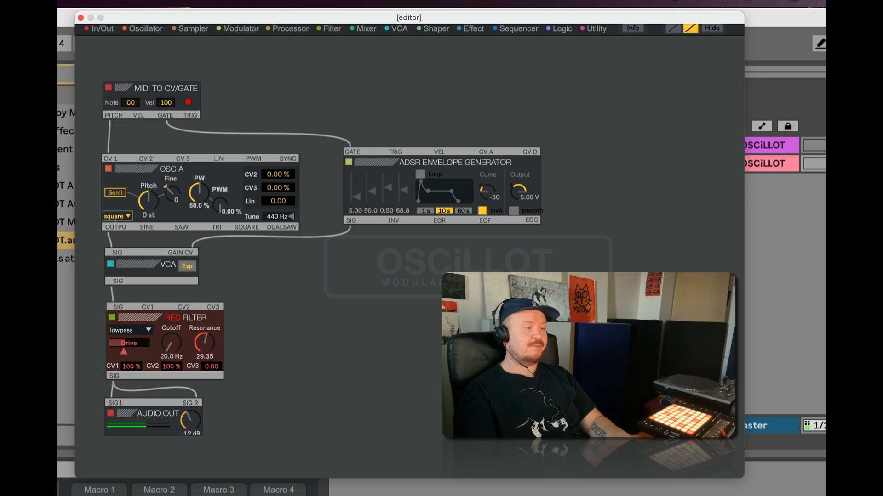
pyautogui.moveTo(171, 344); pyautogui.dragTo(173, 350)
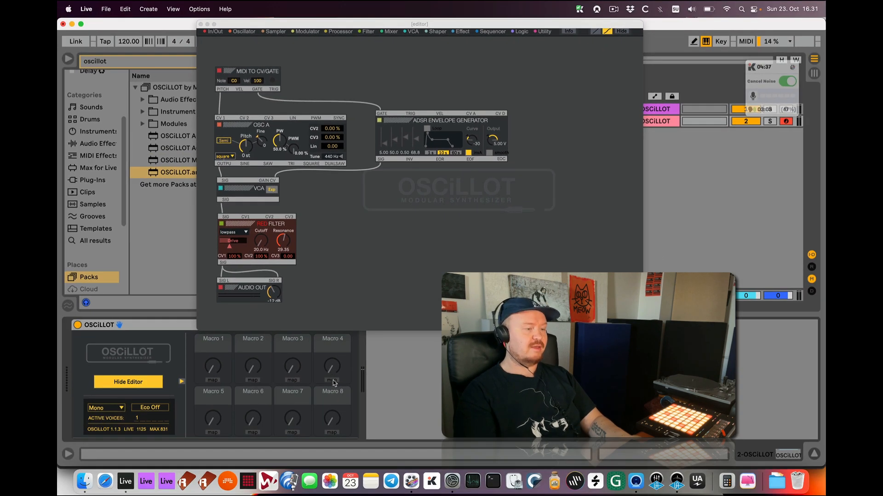
# Map Macro 4 to the RED Filter's cutoff
pyautogui.click(332, 380)
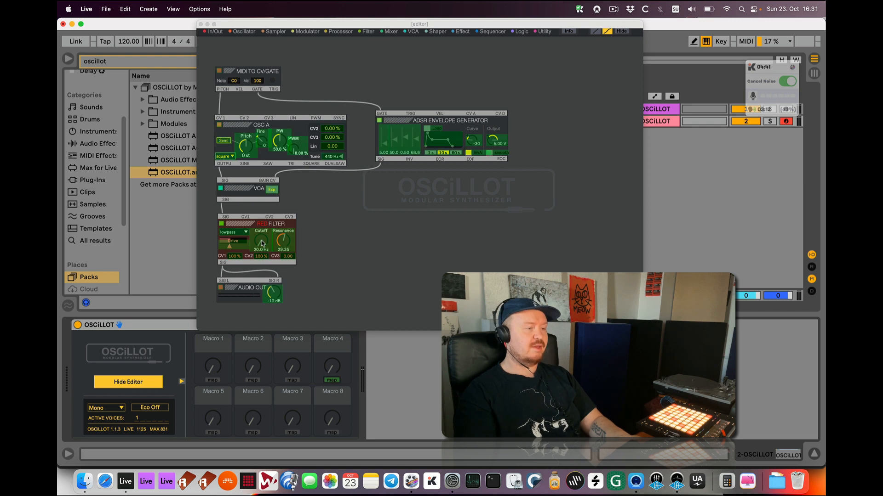
pyautogui.click(262, 242)
pyautogui.click(332, 381)
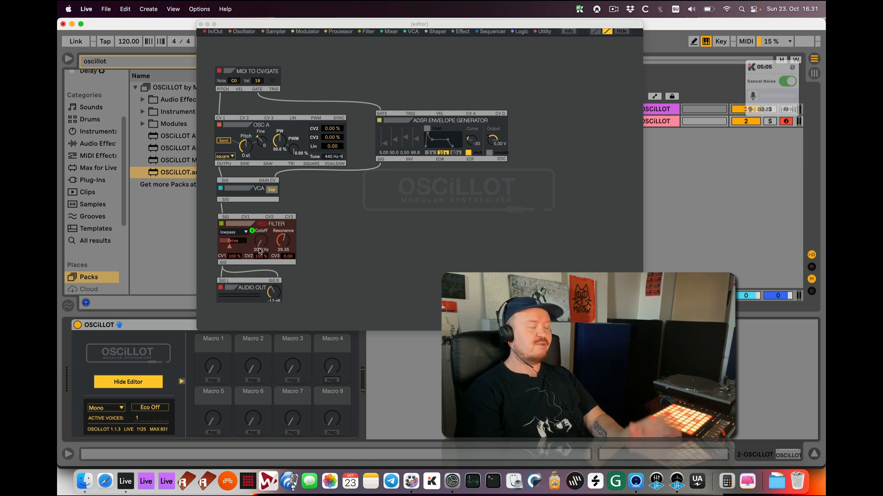
# Remove the Macro 4 mapping from the RED Filter's cutoff
pyautogui.click(333, 380)
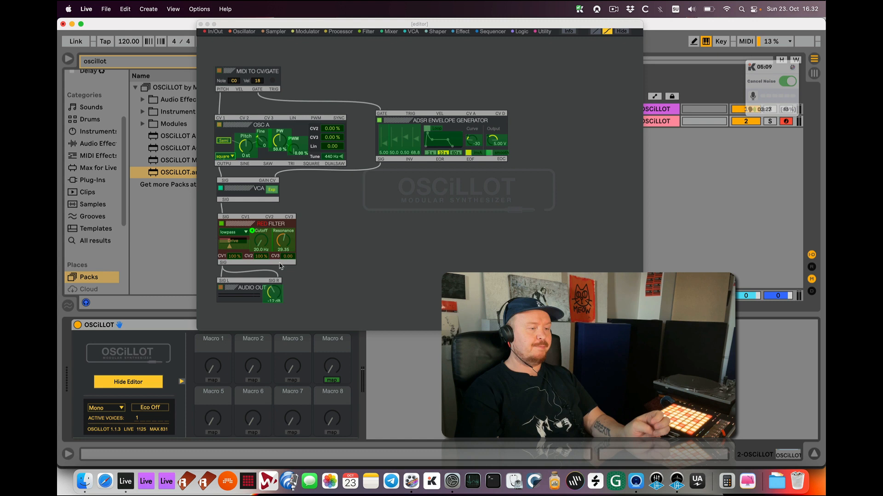
pyautogui.click(254, 236)
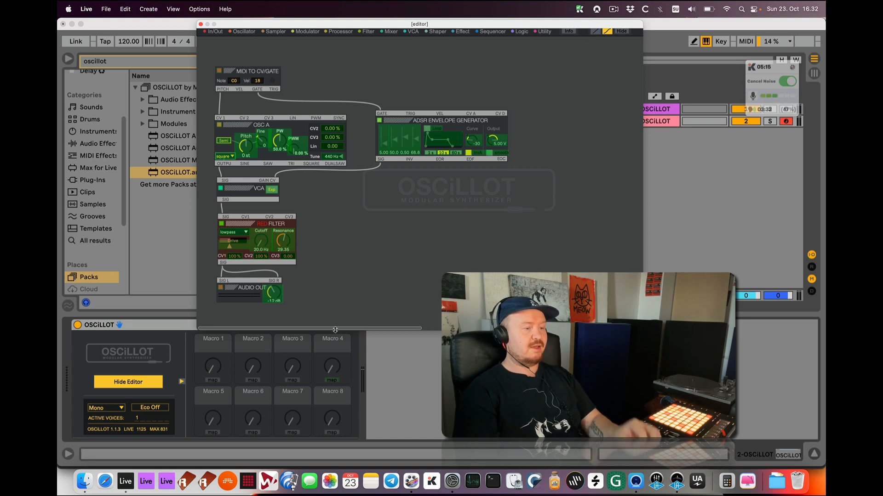
pyautogui.click(333, 380)
pyautogui.click(333, 381)
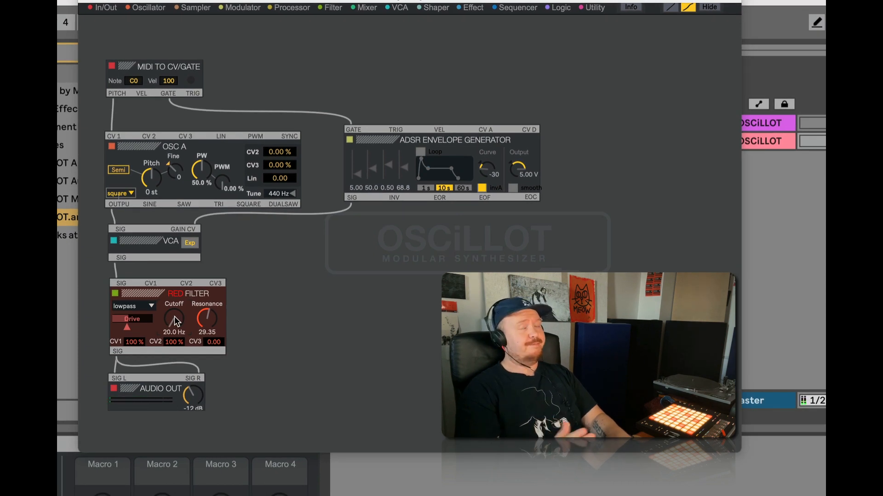
# Add an LFO A module below the ADSR envelope and patch its signal output to the RED Filter's CV2 input
pyautogui.scroll(1, 368, 58)
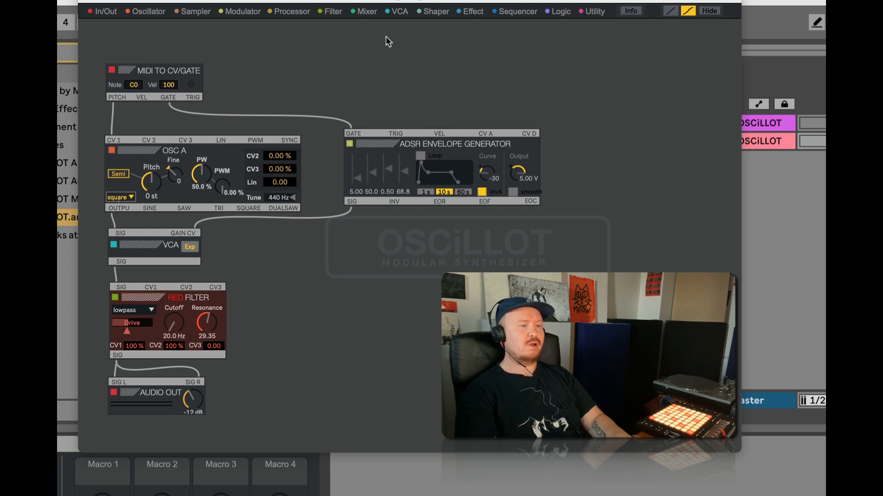
pyautogui.click(244, 11)
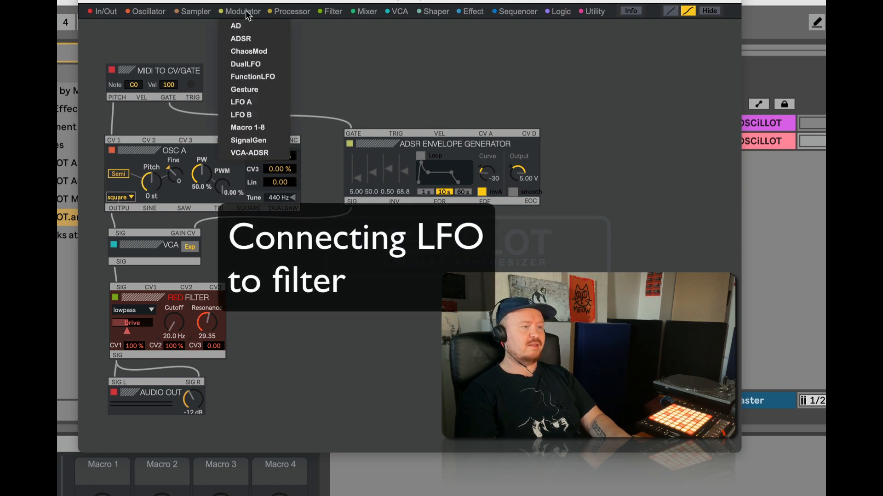
pyautogui.click(249, 100)
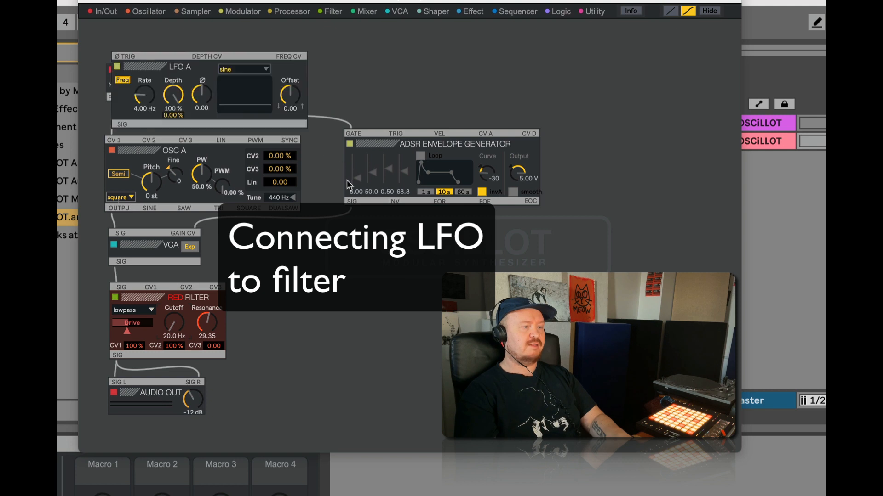
pyautogui.moveTo(242, 53); pyautogui.dragTo(447, 264)
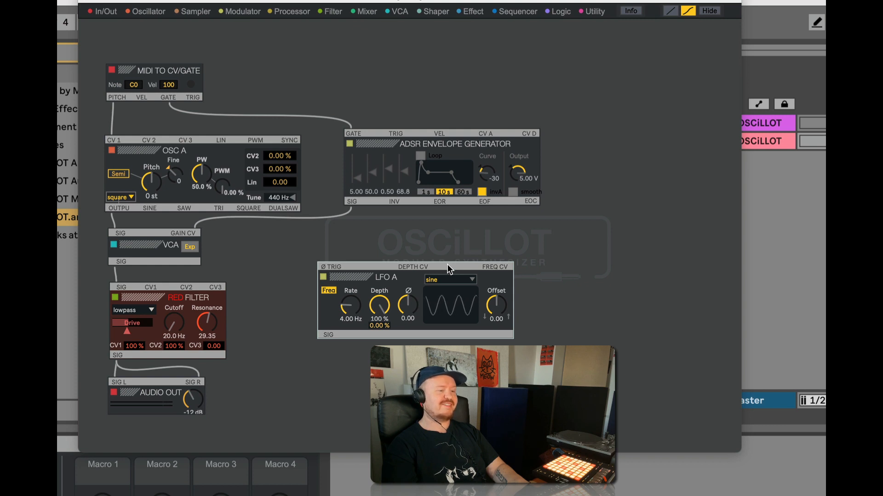
pyautogui.moveTo(330, 337); pyautogui.dragTo(188, 283)
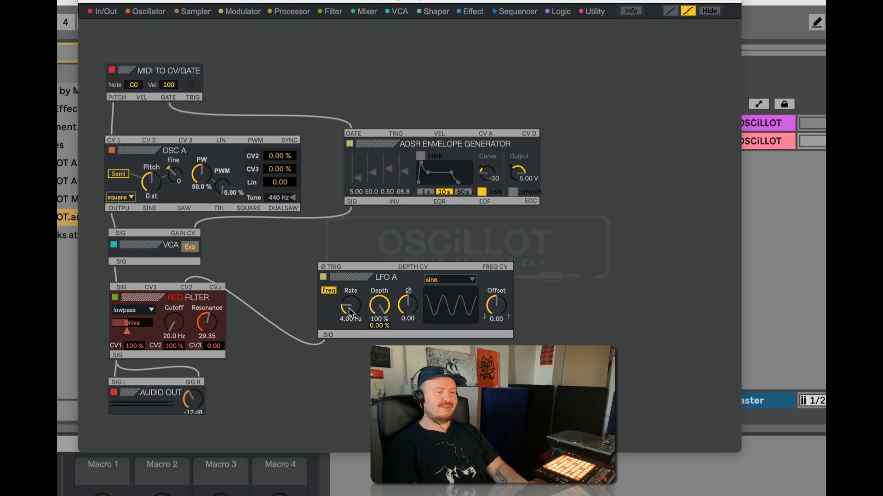
# Set LFO A's offset to -0.47 and rate to 0.02 Hz, and raise the RED Filter's cutoff to 147 Hz
pyautogui.moveTo(348, 307); pyautogui.dragTo(348, 292)
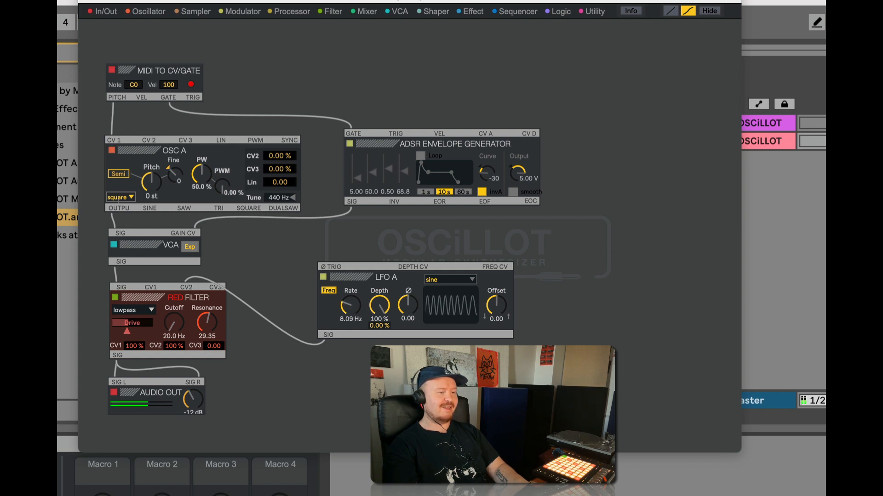
pyautogui.moveTo(174, 325); pyautogui.dragTo(174, 314)
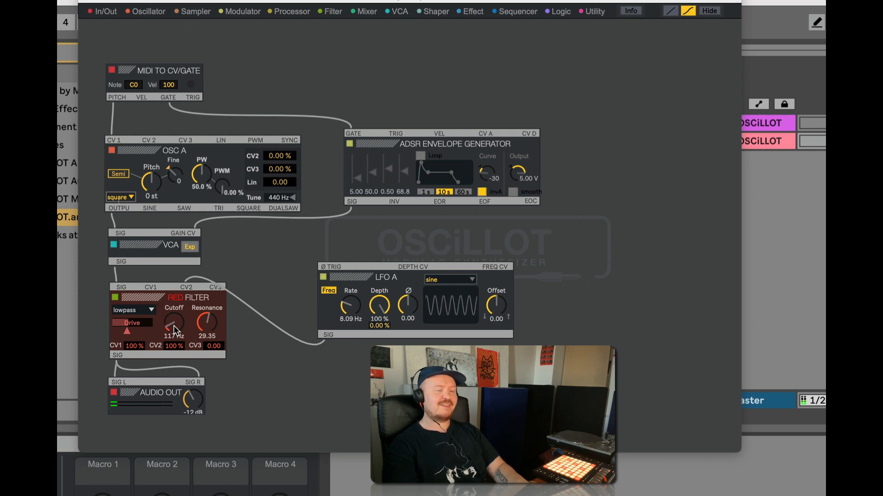
pyautogui.moveTo(496, 306); pyautogui.dragTo(497, 316)
pyautogui.moveTo(357, 300); pyautogui.dragTo(357, 311)
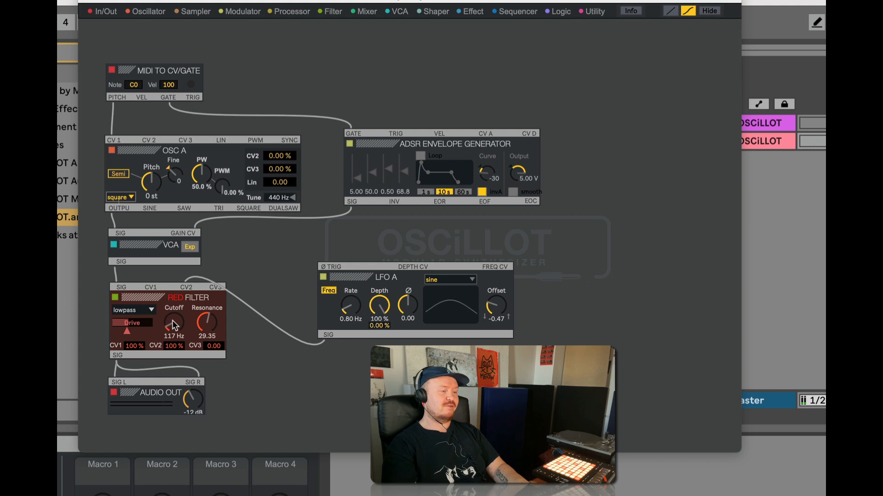
pyautogui.moveTo(177, 328)
pyautogui.mouseDown()
pyautogui.moveTo(177, 359)
pyautogui.moveTo(177, 340)
pyautogui.mouseUp()
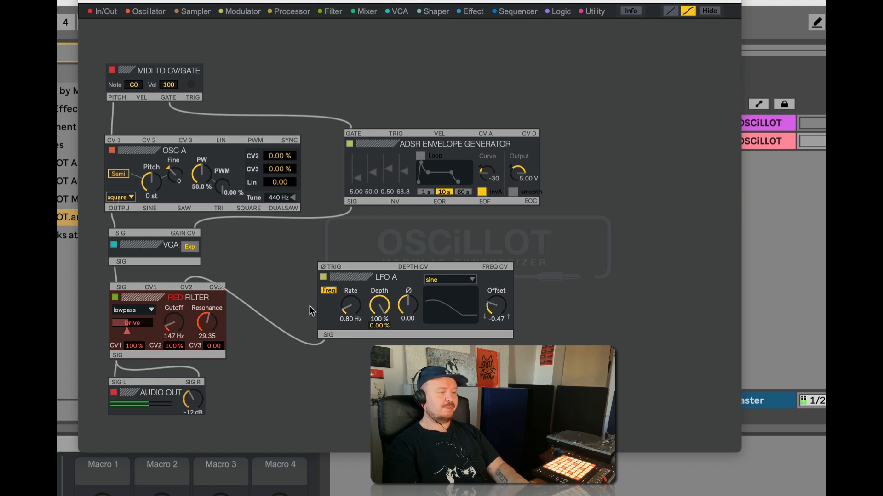
pyautogui.moveTo(350, 306); pyautogui.dragTo(351, 333)
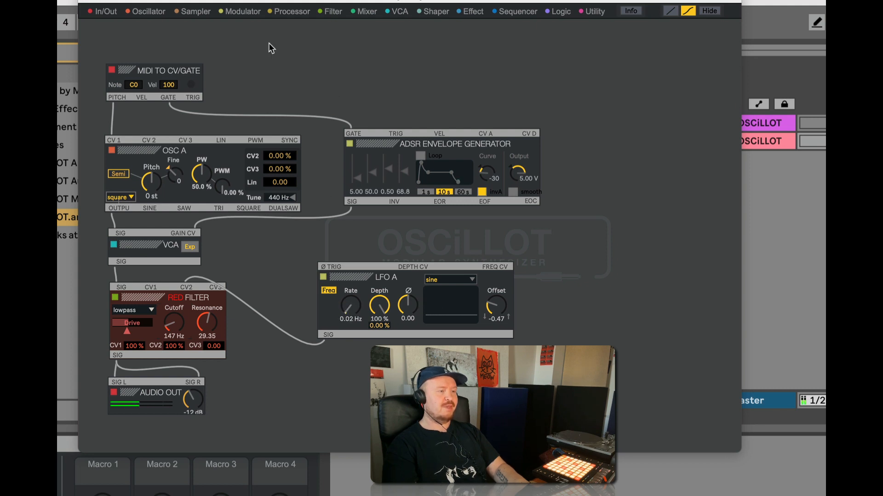
# Disconnect LFO A from the RED Filter's CV2 input and move the LFO module farther from the filter
pyautogui.click(247, 14)
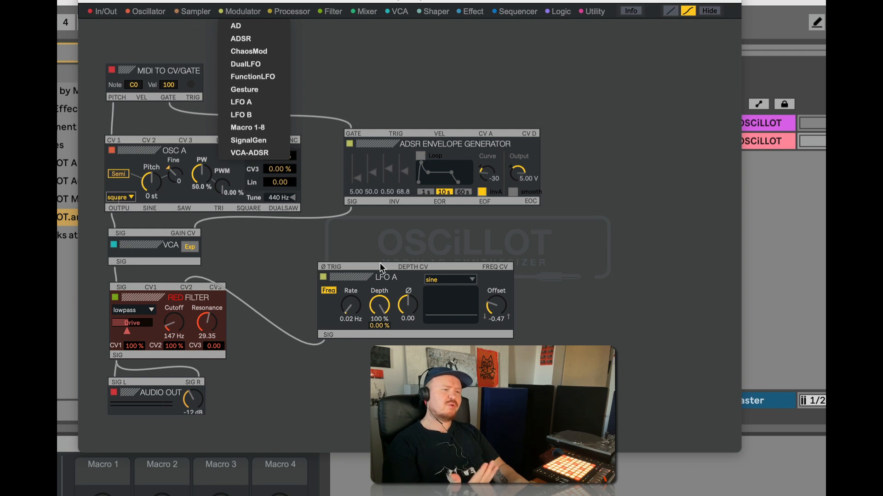
pyautogui.click(360, 265)
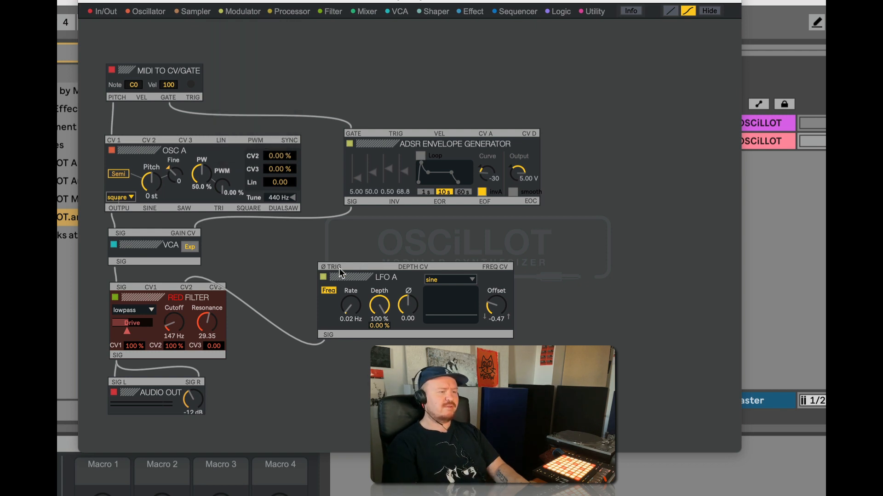
pyautogui.click(185, 286)
pyautogui.moveTo(355, 278); pyautogui.dragTo(408, 288)
# Add a second ADSR envelope beside the RED Filter, patching the MIDI gate into its TRIG input and its SIG output into the filter's CV2
pyautogui.click(247, 12)
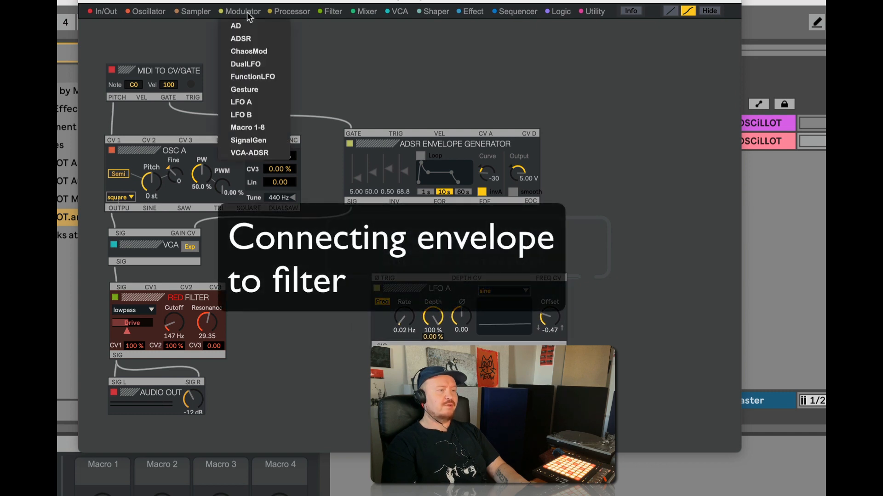
pyautogui.click(258, 38)
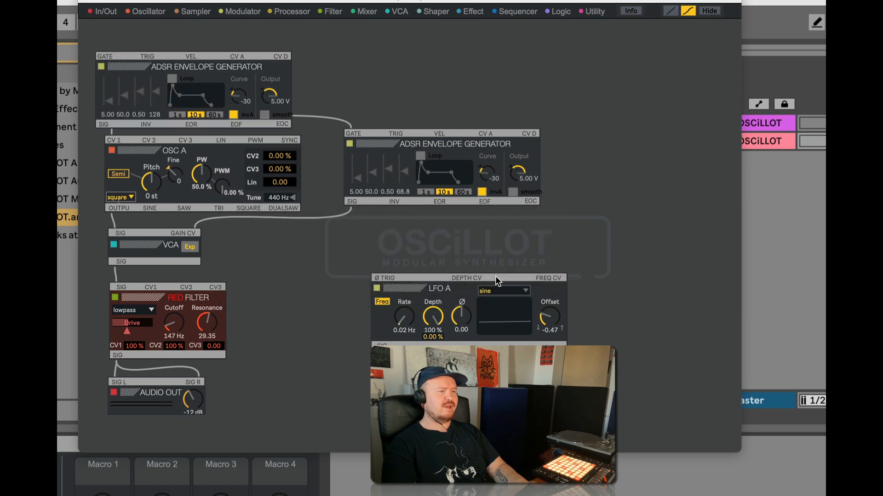
pyautogui.moveTo(495, 276); pyautogui.dragTo(606, 293)
pyautogui.moveTo(217, 55); pyautogui.dragTo(392, 262)
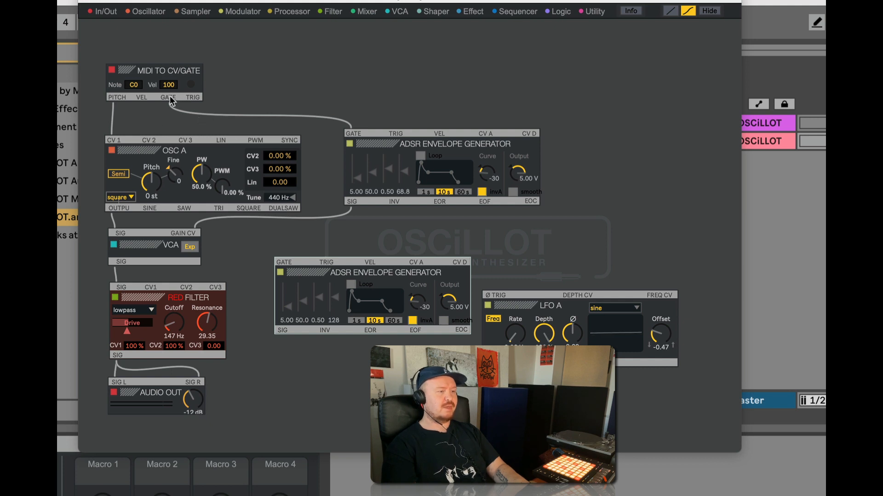
pyautogui.moveTo(171, 101); pyautogui.dragTo(329, 262)
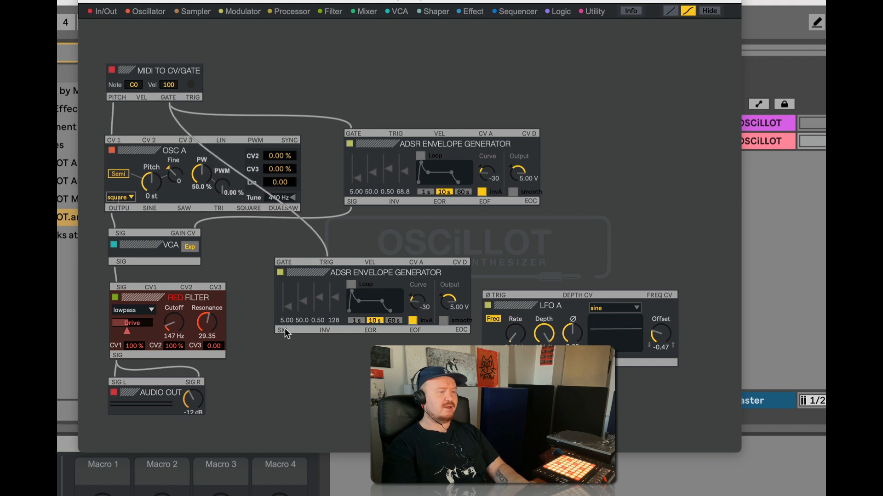
pyautogui.moveTo(285, 328); pyautogui.dragTo(186, 285)
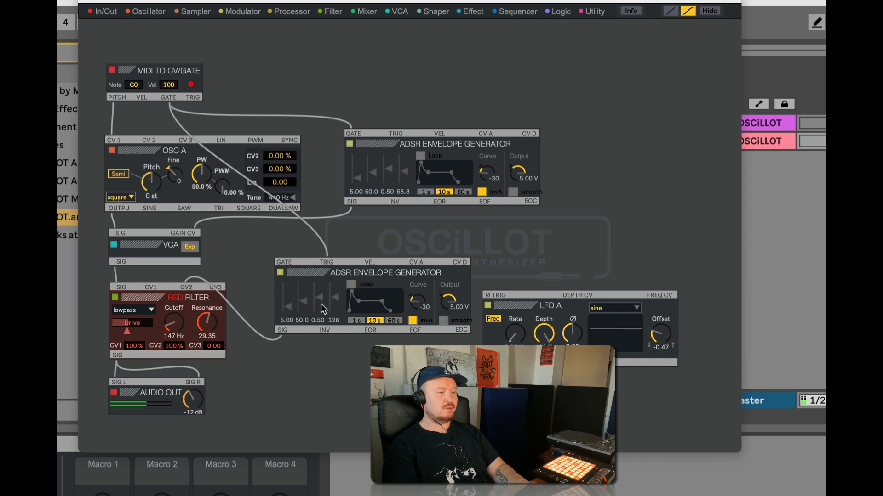
# Set the second ADSR's decay to 13.7, sustain to 0.00 and release to 1.82, with the RED Filter's CV2 at 15.0 and cutoff at 20.0 Hz
pyautogui.moveTo(334, 305); pyautogui.dragTo(304, 305)
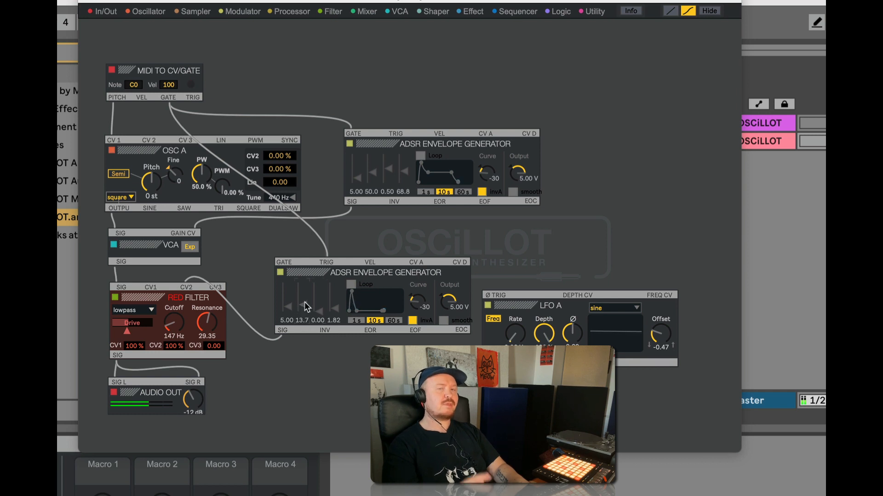
pyautogui.moveTo(174, 348); pyautogui.dragTo(174, 381)
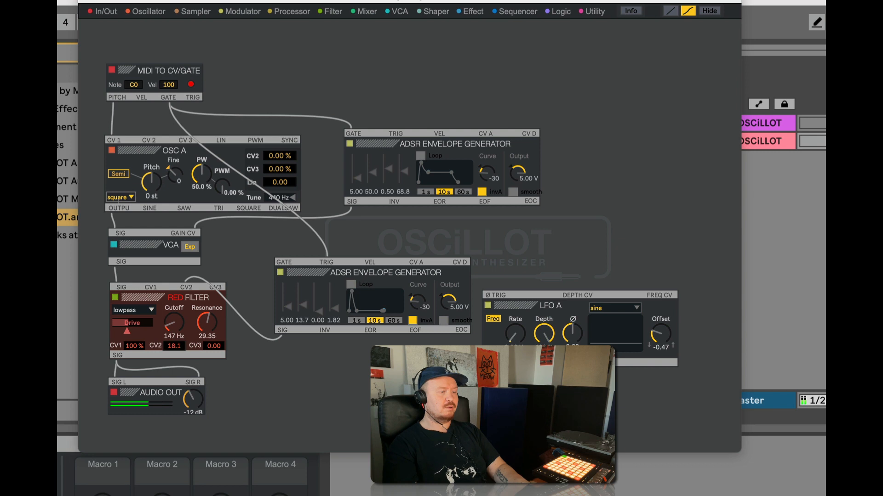
pyautogui.moveTo(177, 322); pyautogui.dragTo(178, 340)
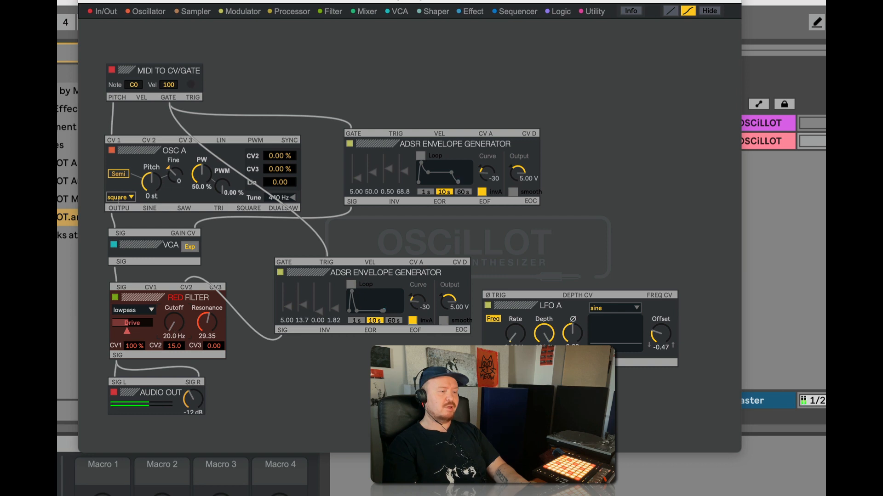
# Raise the RED Filter's CV2 amount to 102 % and set the second ADSR's decay to 10.1 and sustain to 0.00
pyautogui.moveTo(174, 347); pyautogui.dragTo(174, 342)
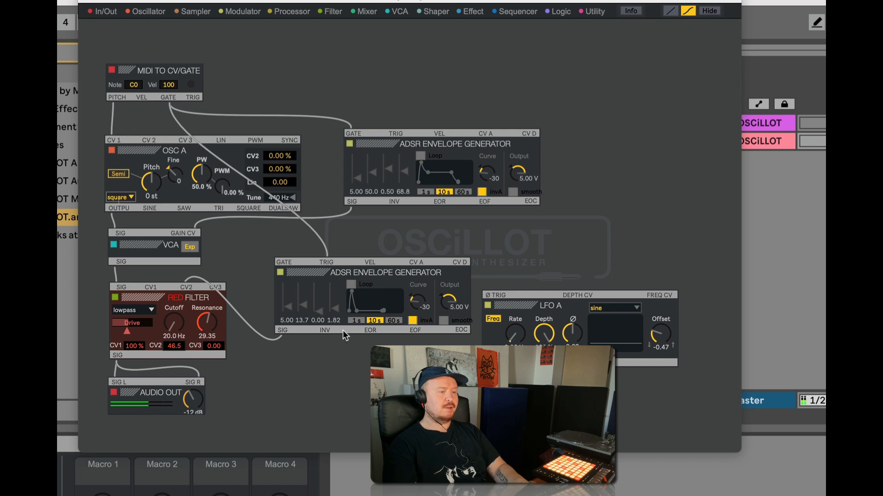
pyautogui.moveTo(319, 310); pyautogui.dragTo(304, 301)
pyautogui.moveTo(174, 344); pyautogui.dragTo(171, 322)
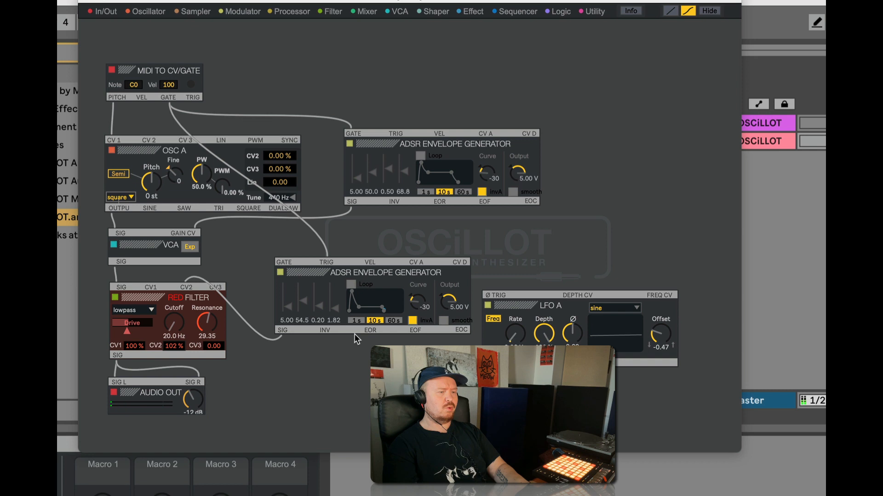
pyautogui.moveTo(322, 317); pyautogui.dragTo(302, 317)
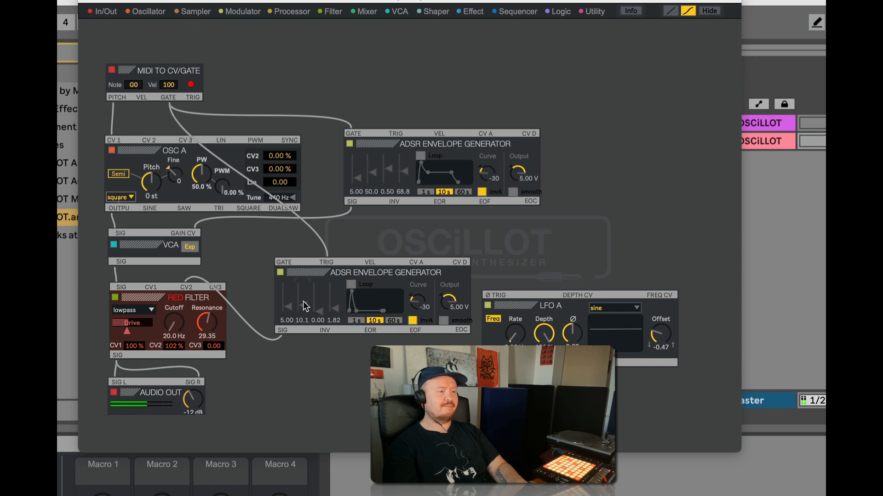